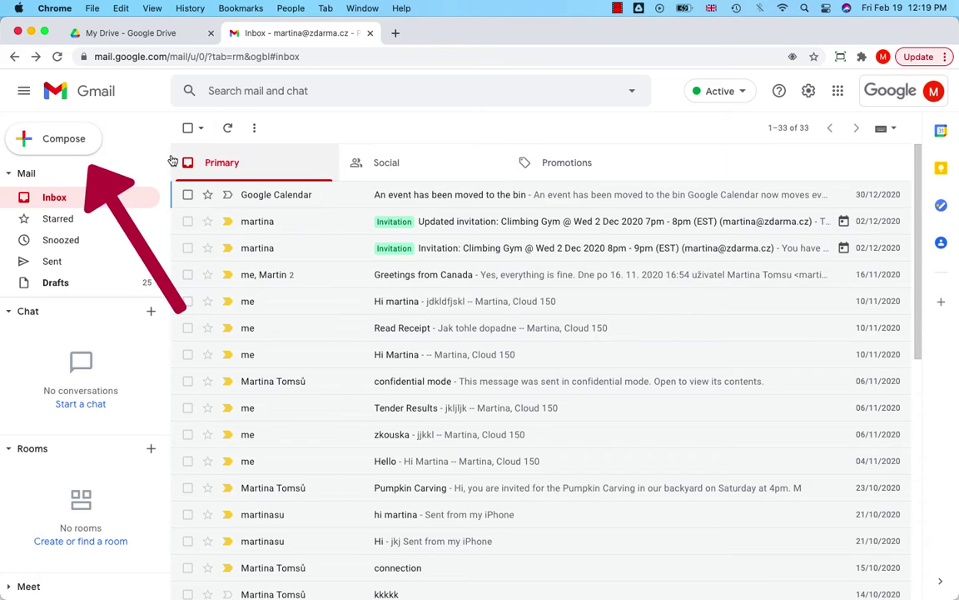
- Address a new email to Martin with the subject 'Take a look at this!!'
click(61, 141)
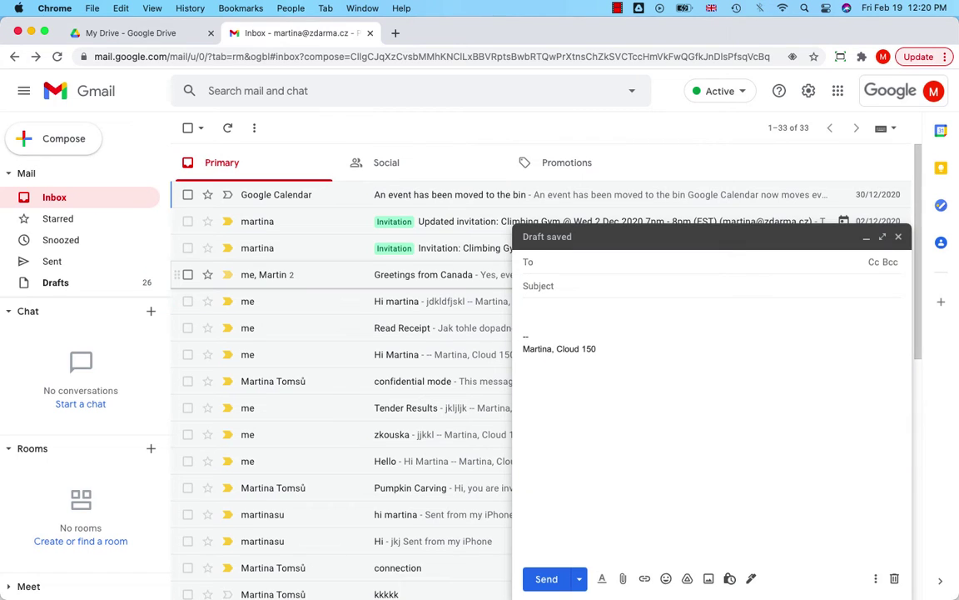
text(marti)
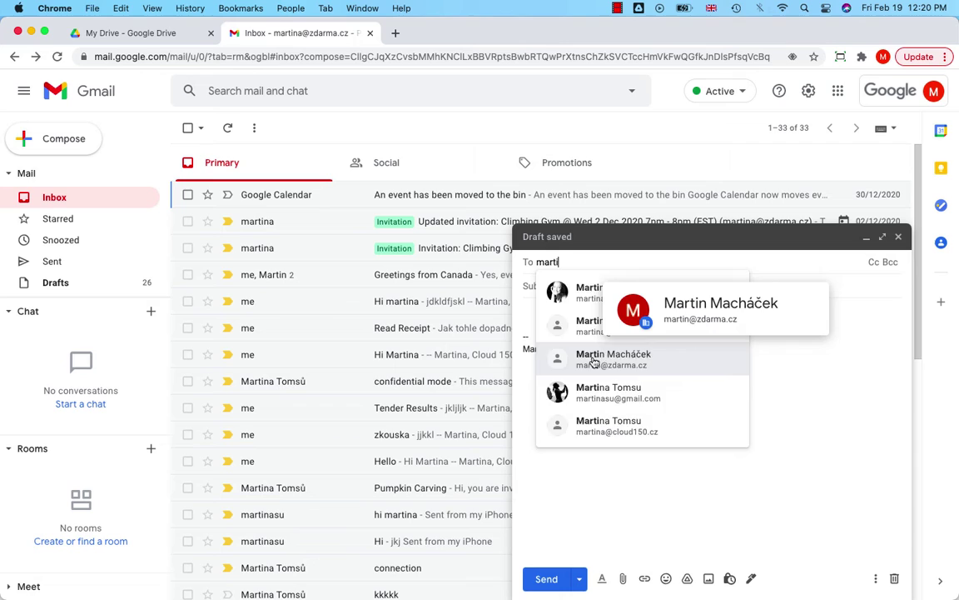
click(593, 357)
click(552, 284)
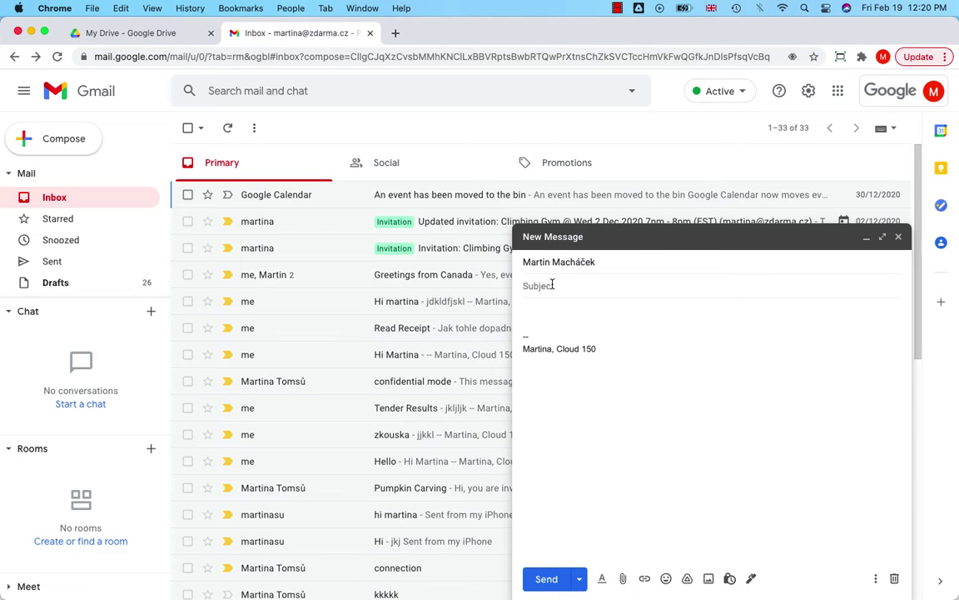
text(Take a look at this!!)
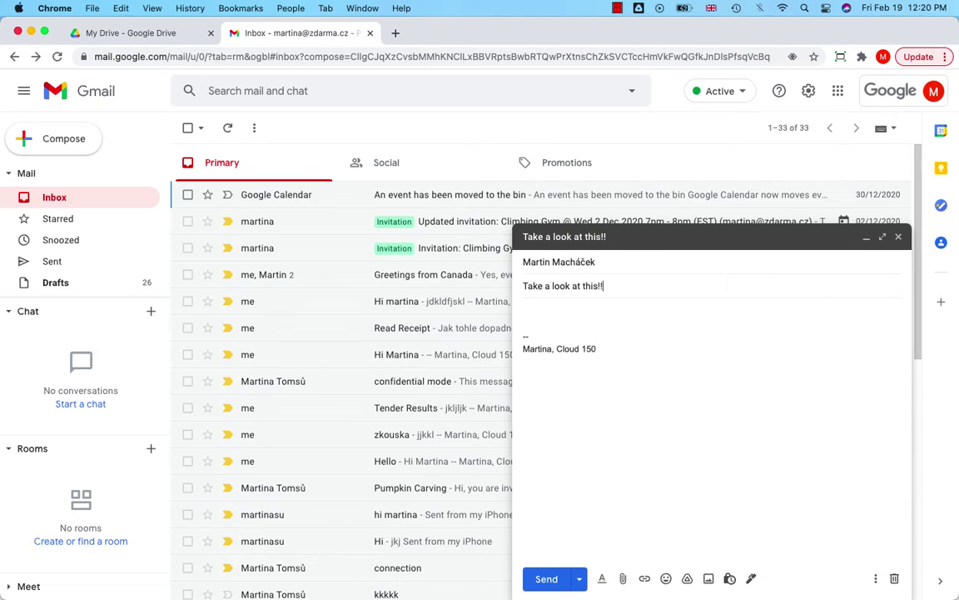
- Expand the email draft to full-screen size
click(882, 236)
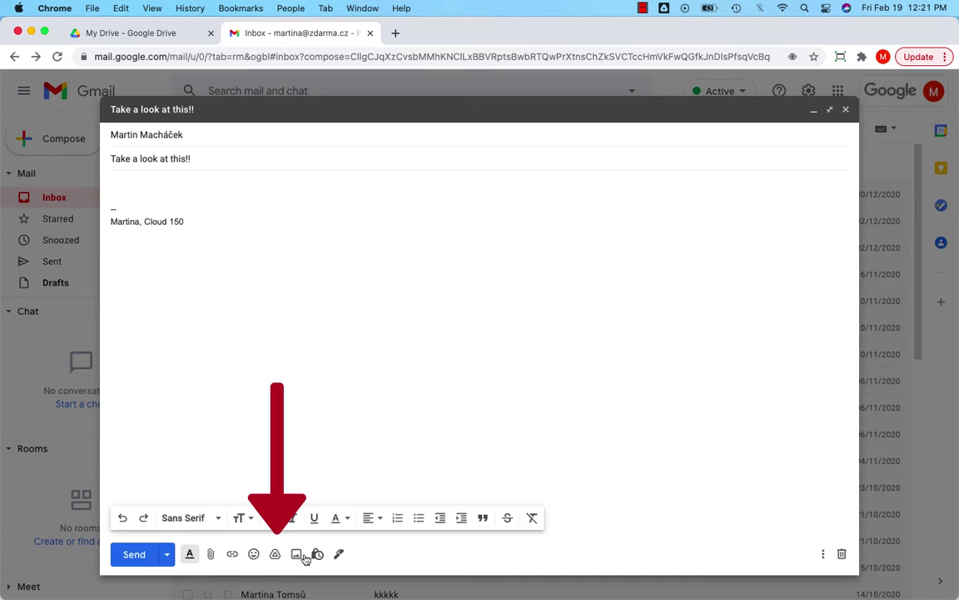
- Insert the 'You can access your Google Drive…' document from My Drive as a Drive link
click(274, 555)
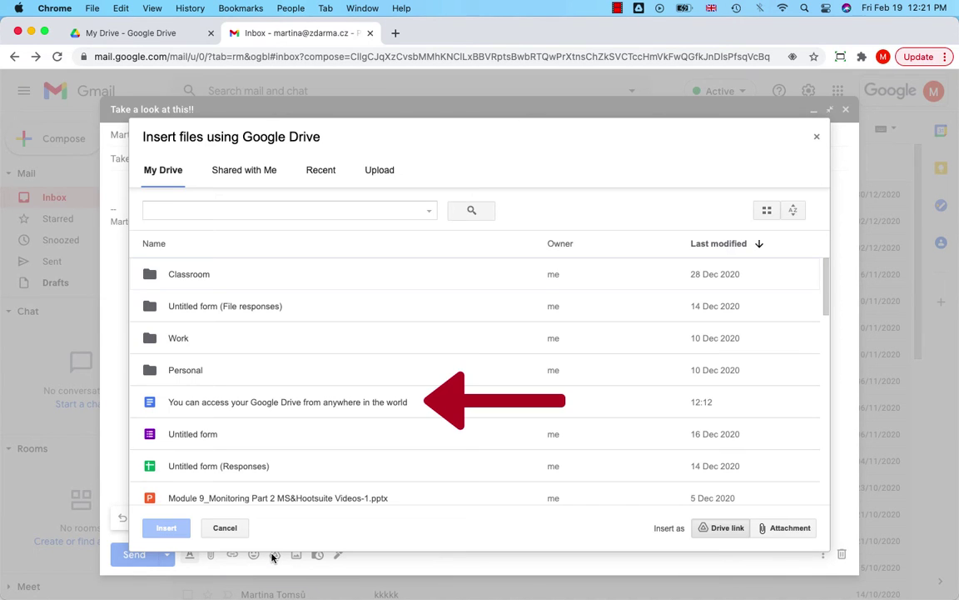
click(262, 404)
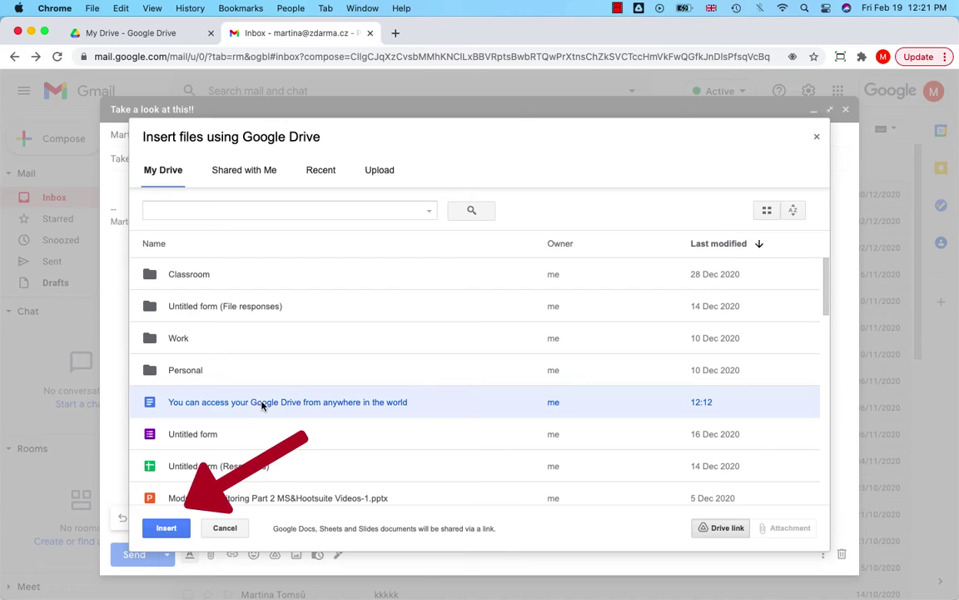
click(167, 531)
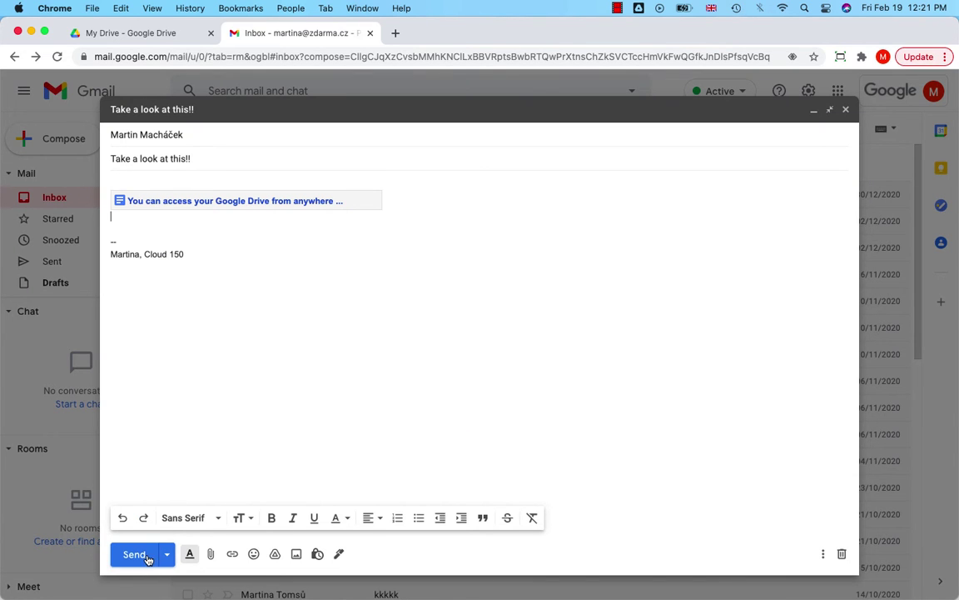
- Send the email, sharing the linked document with Martin only as View
click(136, 554)
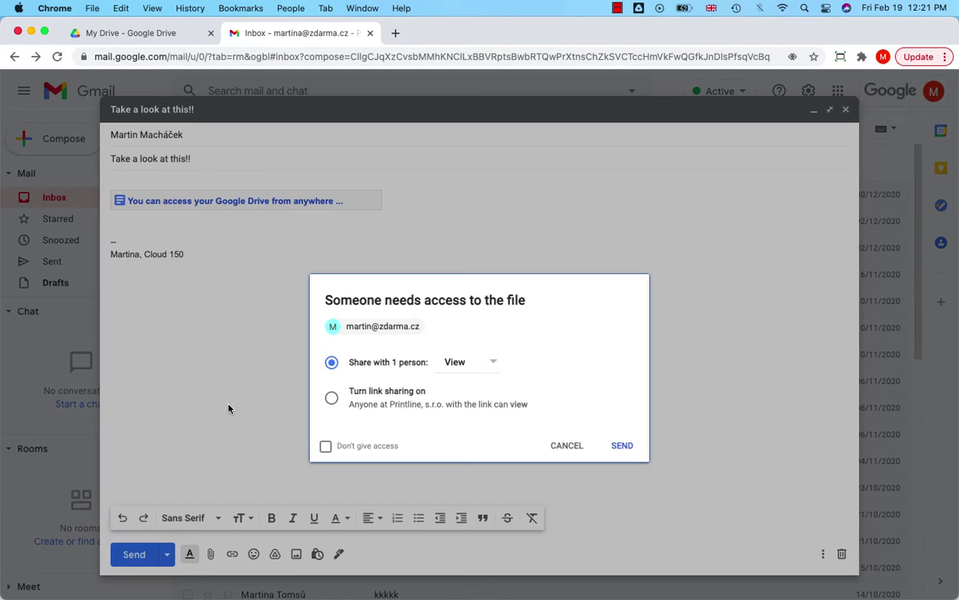
click(491, 364)
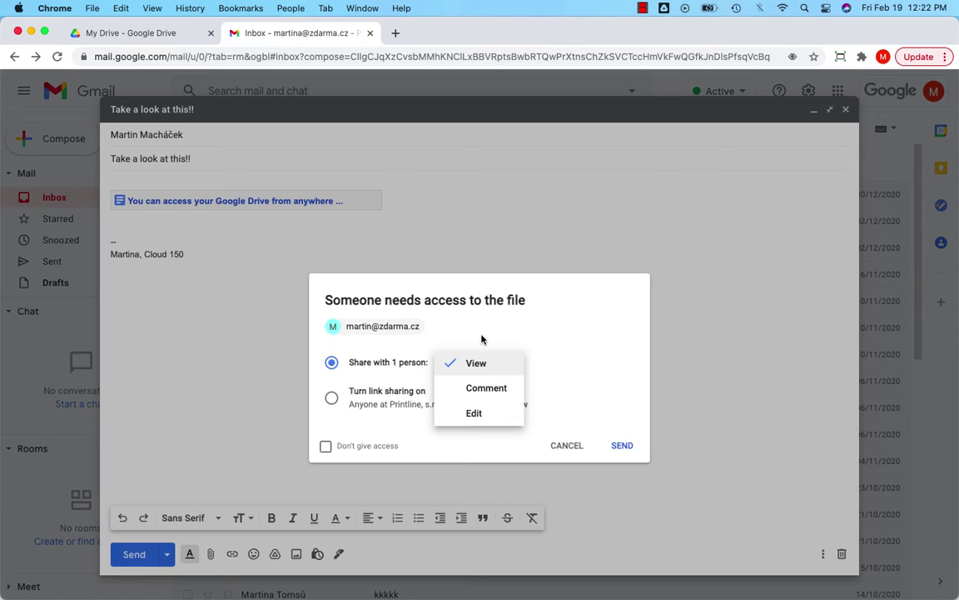
click(435, 308)
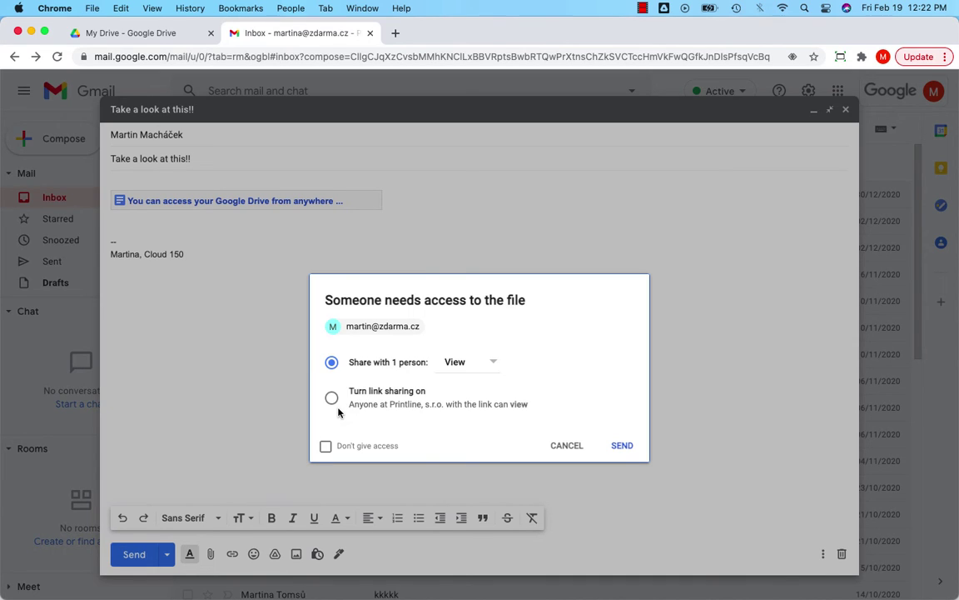
click(332, 398)
click(331, 362)
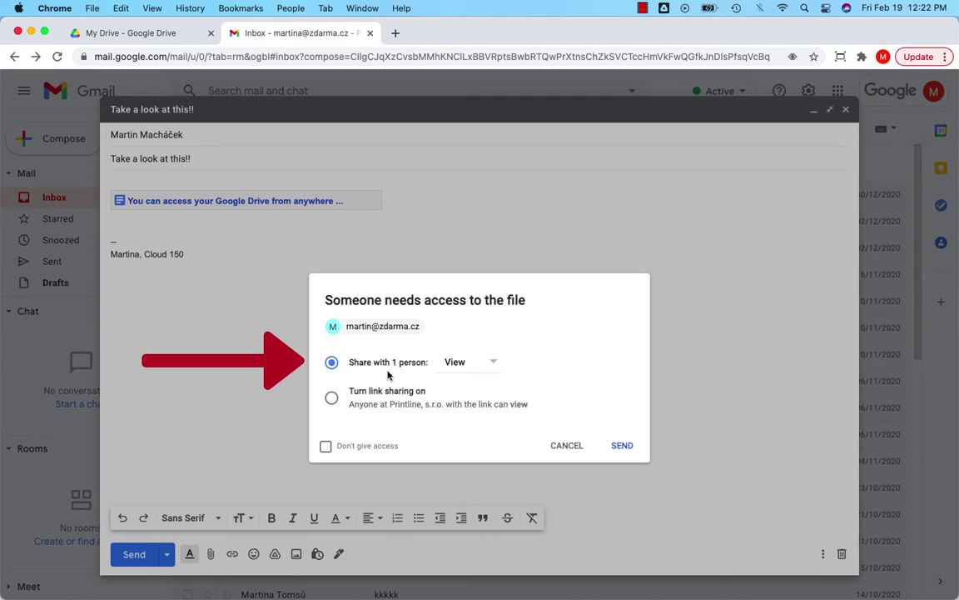
click(623, 447)
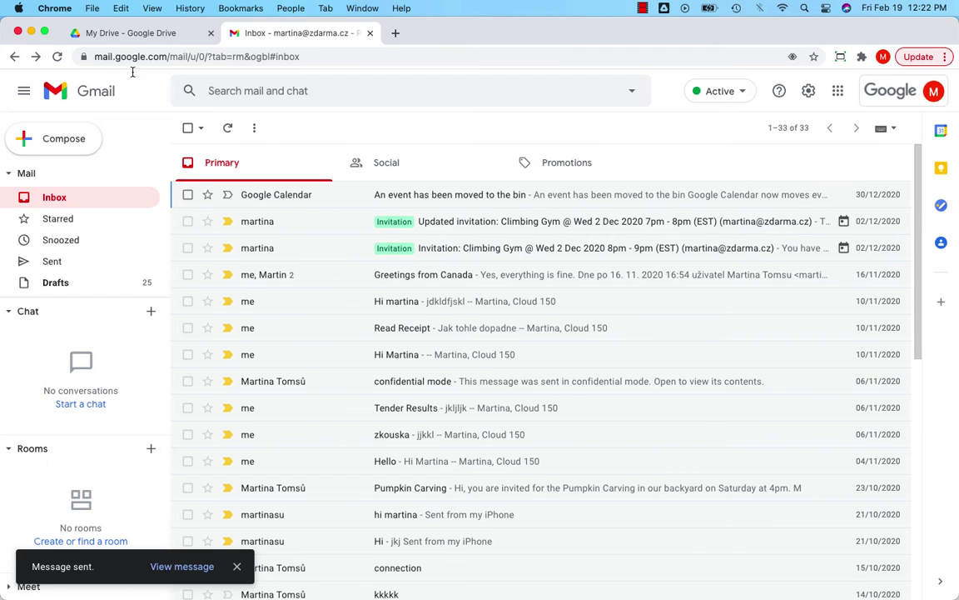
- In Google Drive, switch My Drive to grid view and select the recently shared document
click(132, 33)
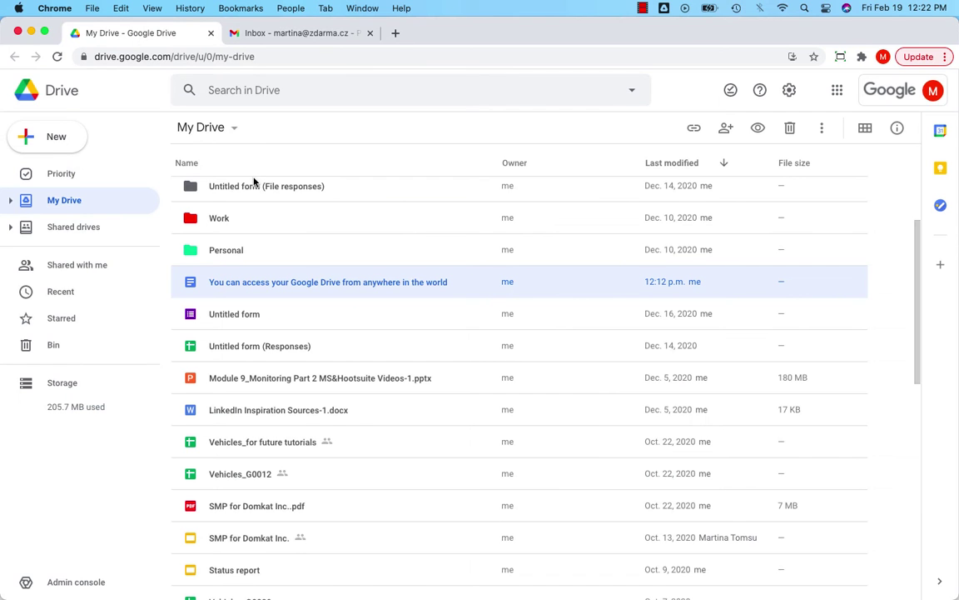
click(866, 129)
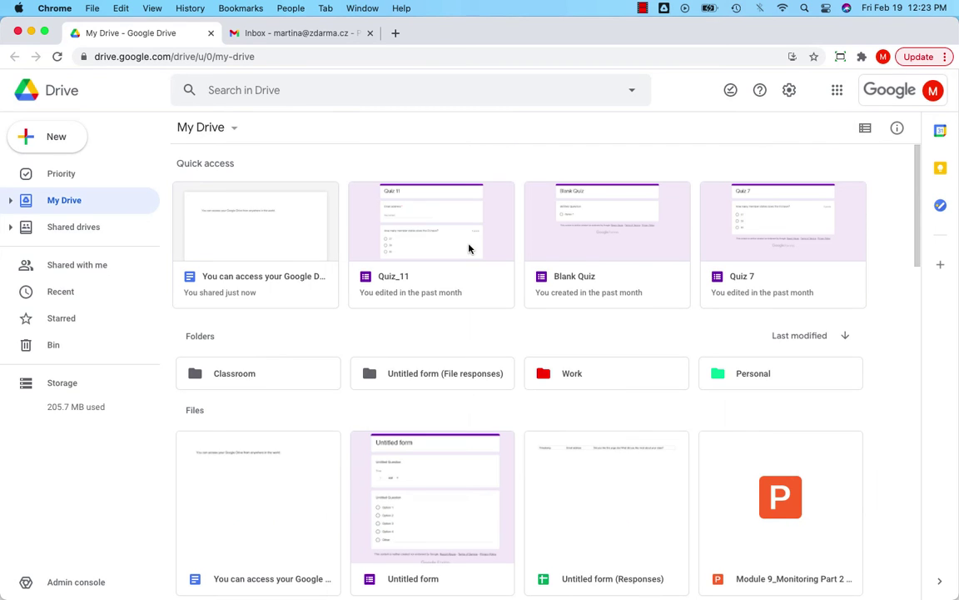
click(257, 242)
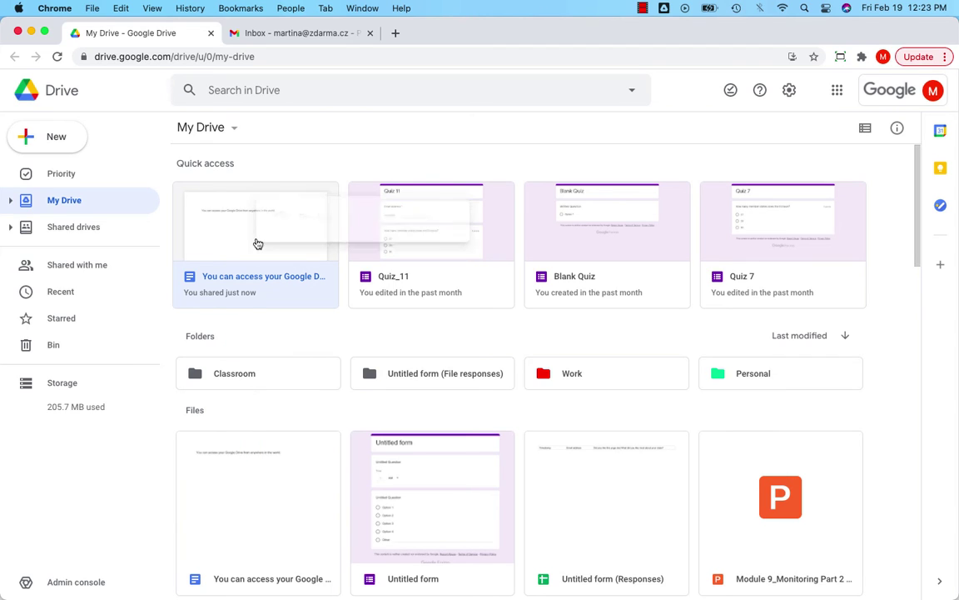
- Open the Share settings of the shared Quick access document from its right-click menu
right_click(256, 243)
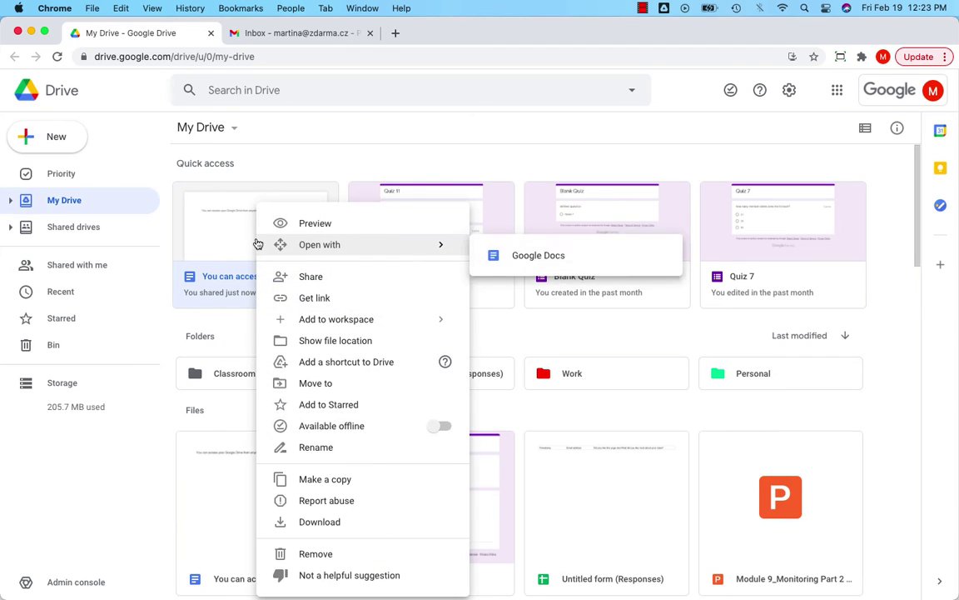
click(310, 279)
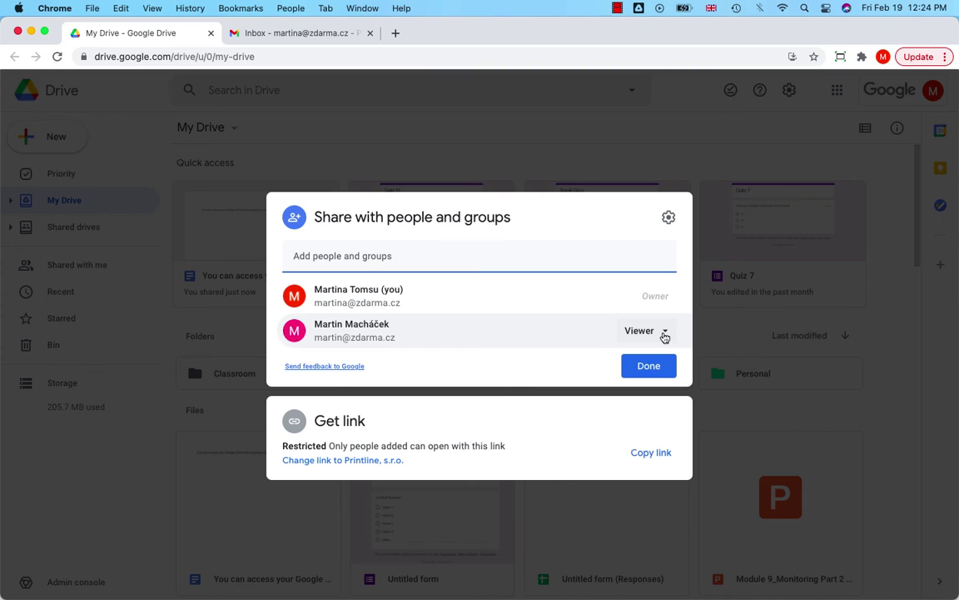
- Make Martin's Viewer access temporary, expiring Tuesday, March 23
click(664, 334)
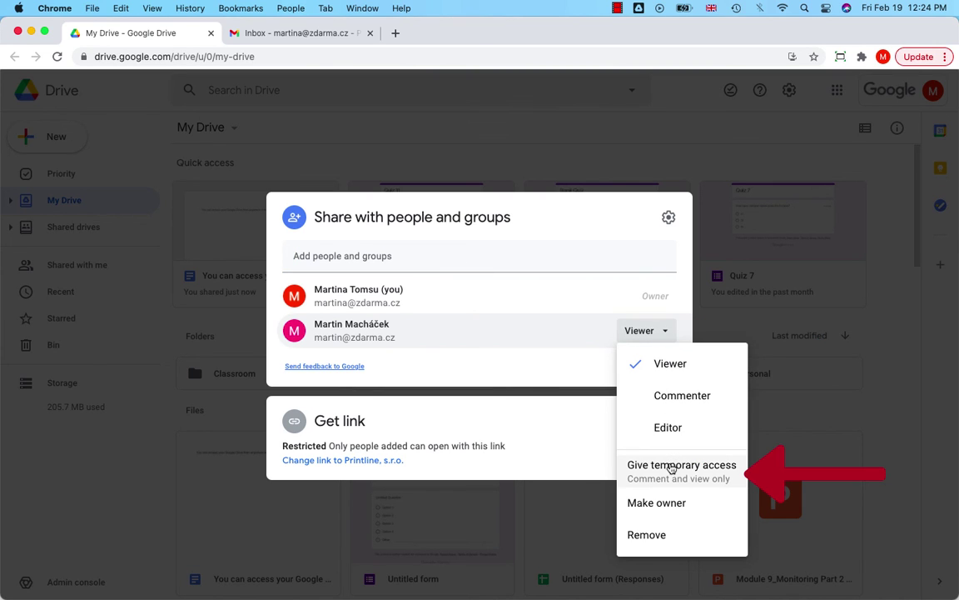
click(671, 469)
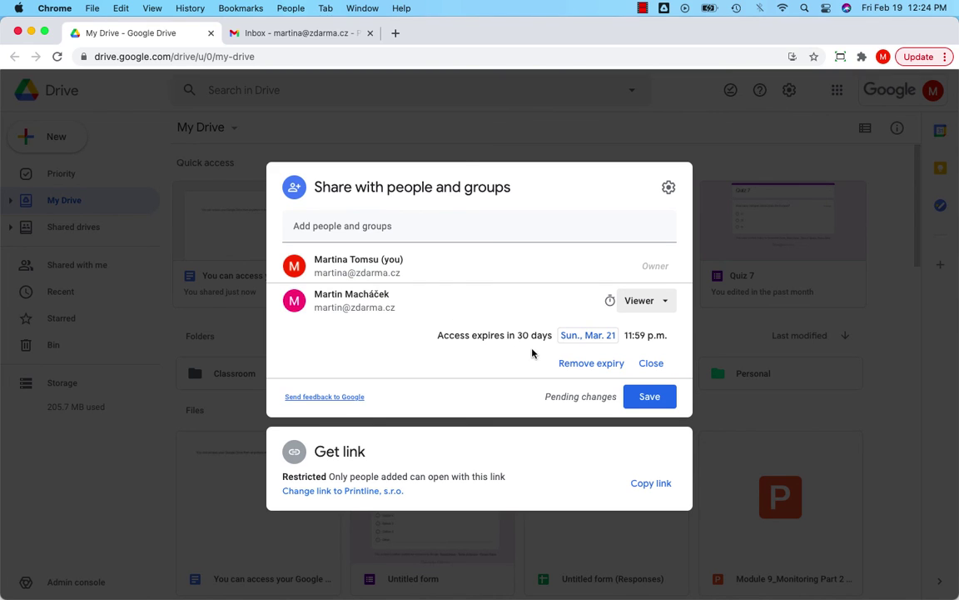
click(601, 337)
click(618, 481)
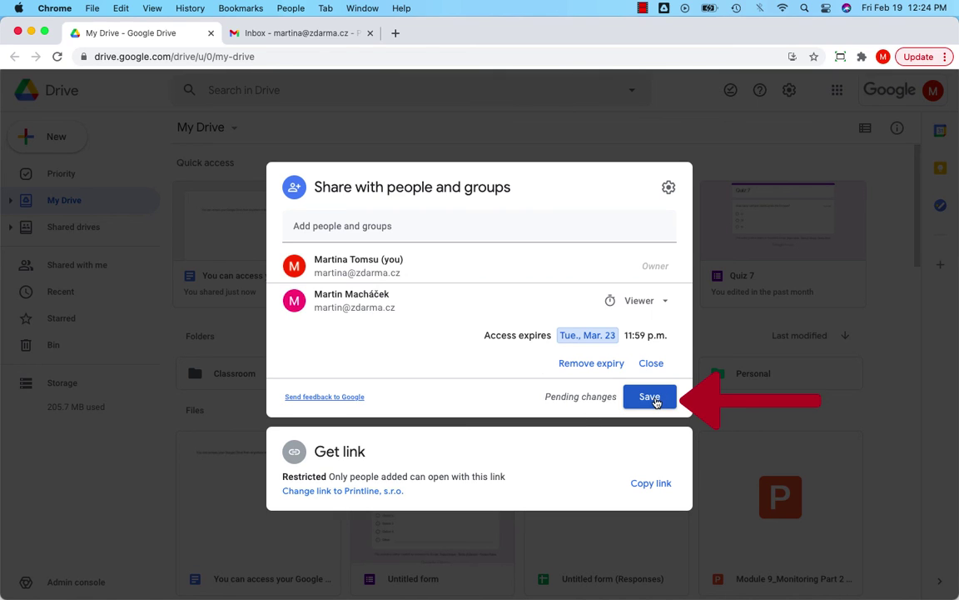
click(652, 364)
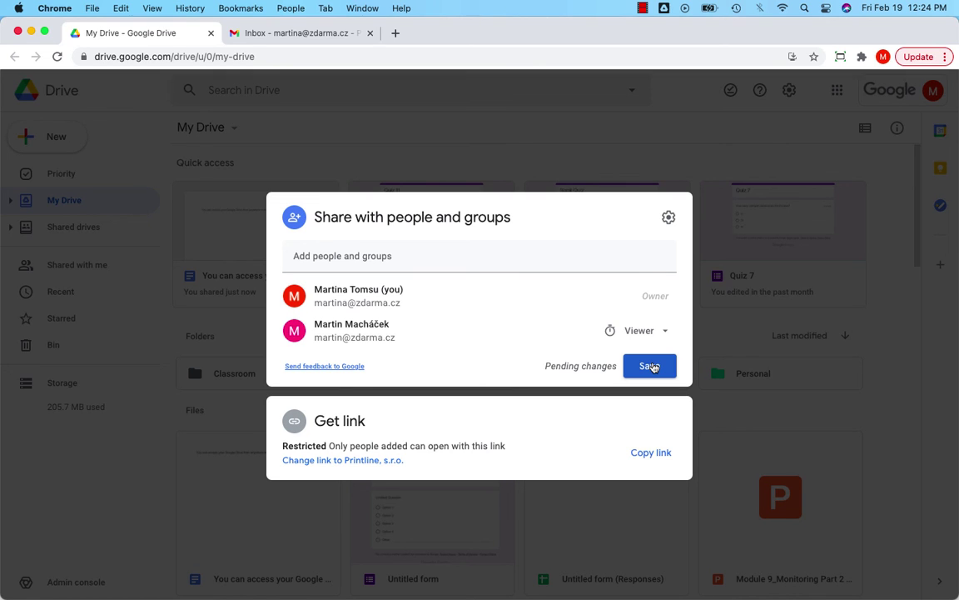
- Remove Martin from the document's sharing so he no longer has any access
click(661, 333)
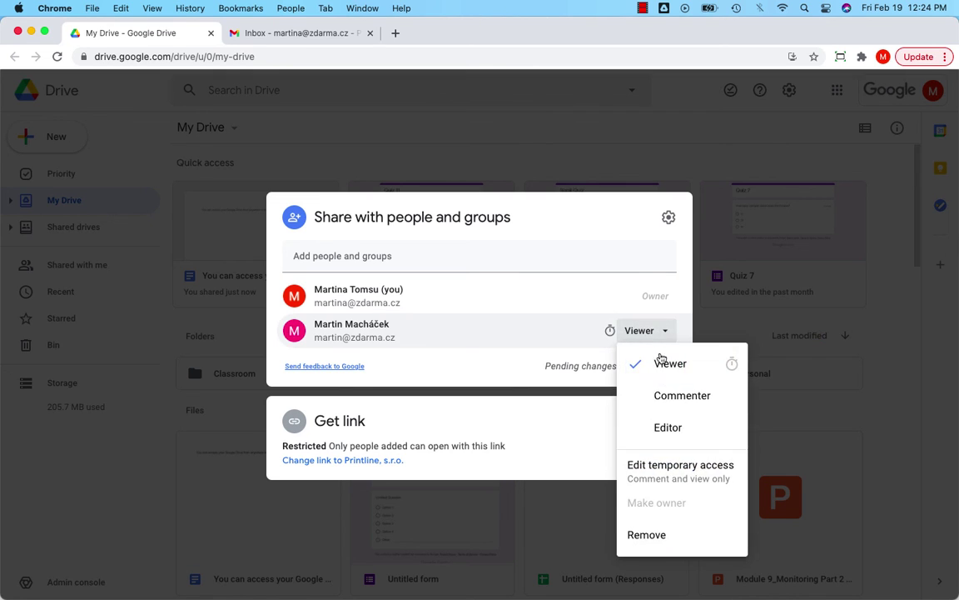
click(652, 537)
click(650, 354)
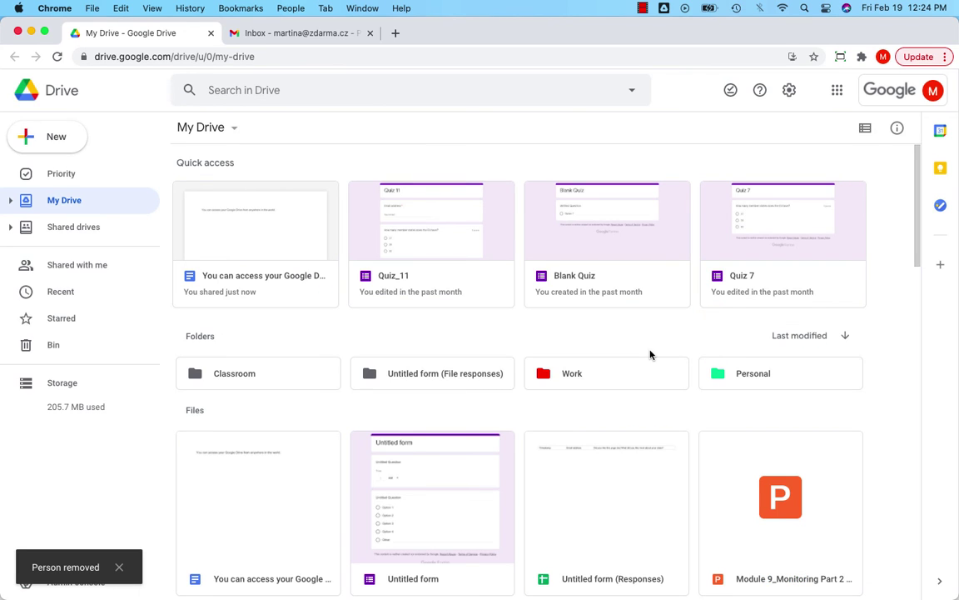